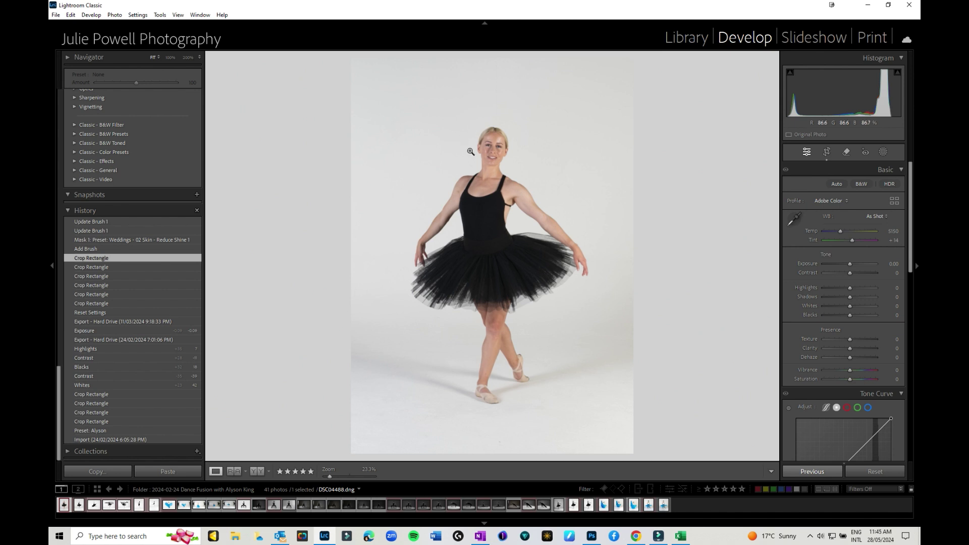
- Apply the Adaptive: Glamour Portrait preset at amount 100, viewing the dancer's face at 200%
left_click(494, 142)
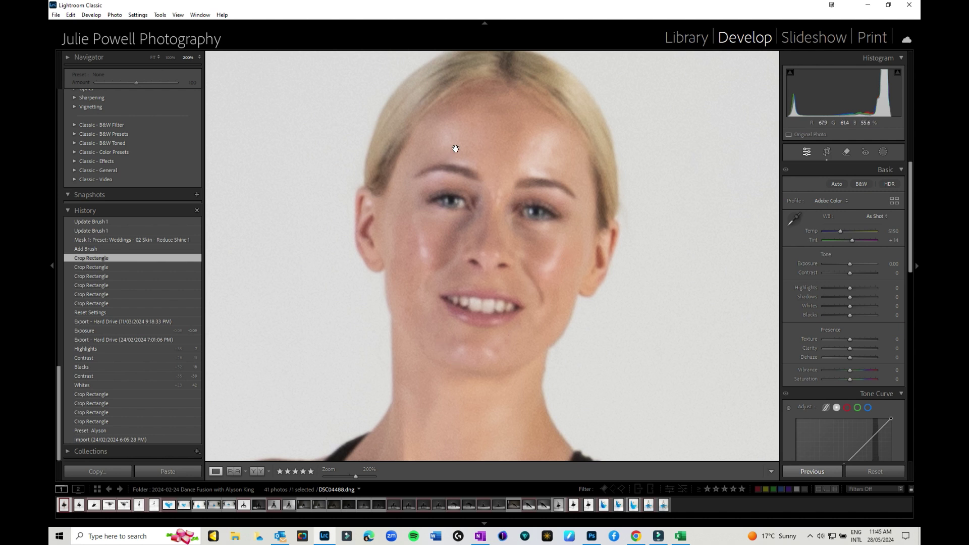
left_click(472, 137)
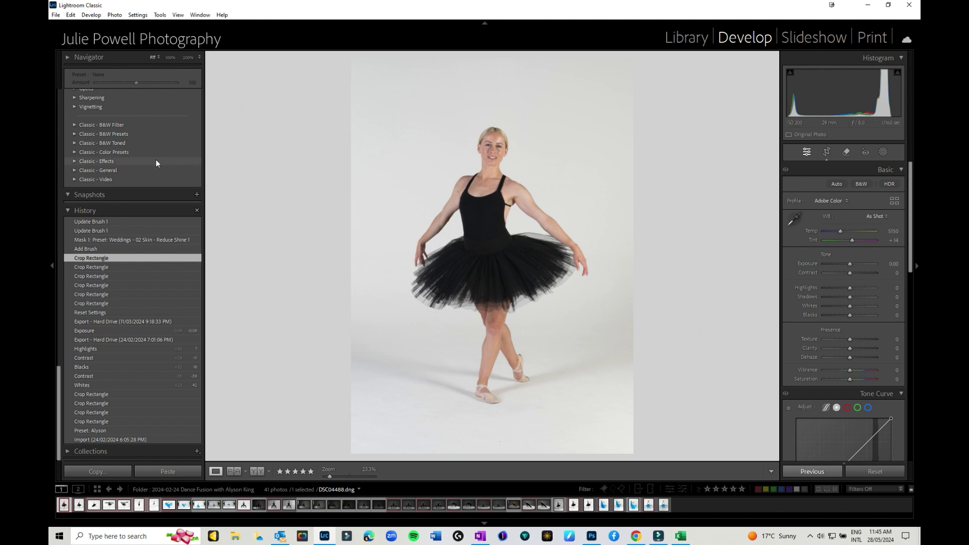
scroll(166, 172, "up", 5)
scroll(167, 175, "up", 3)
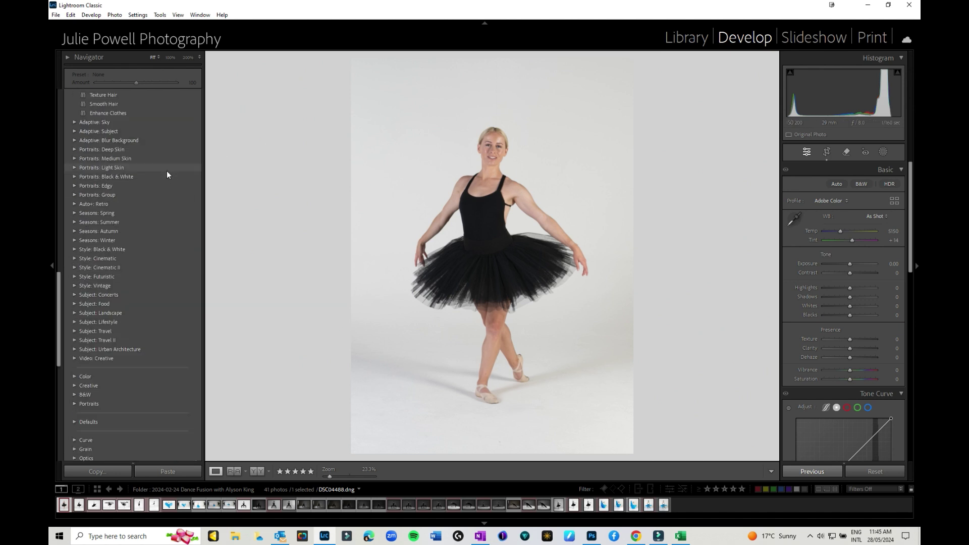
scroll(167, 174, "up", 3)
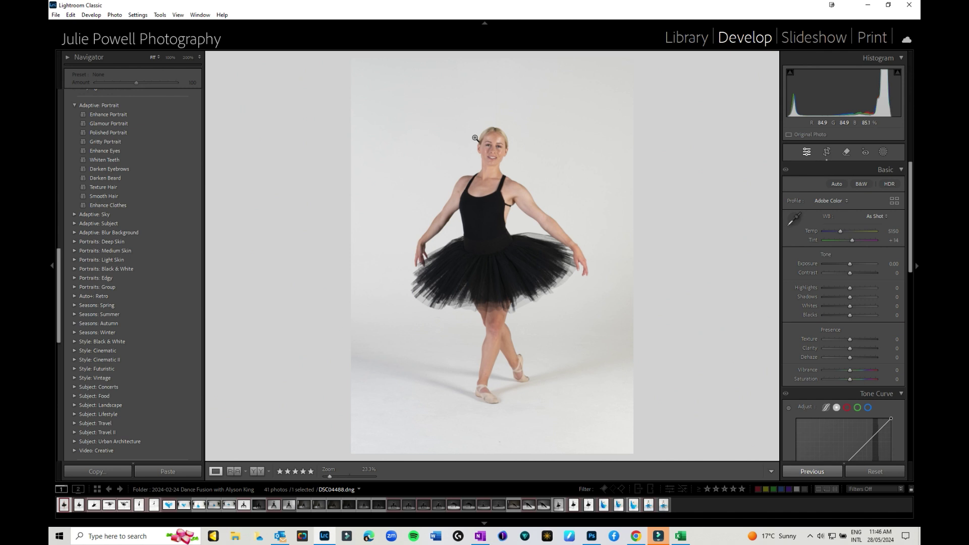
left_click(492, 149)
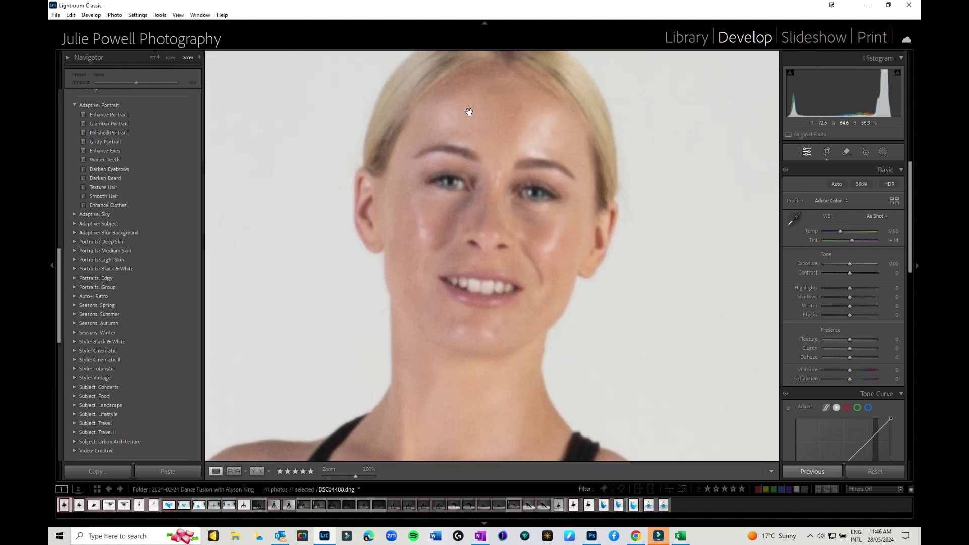
left_click(103, 127)
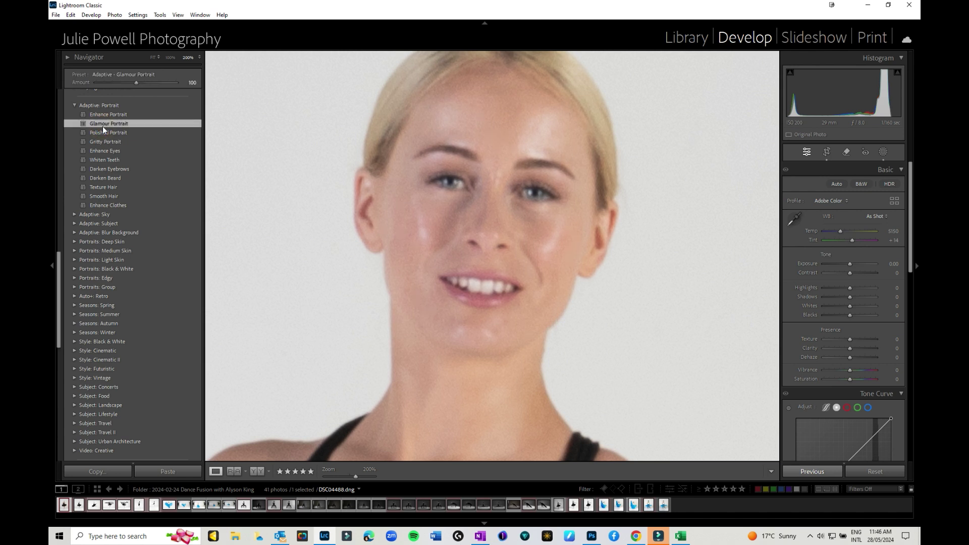
- Check the Facial Skin mask's overlay coverage, then drop its Highlights to -100
key("shift+w")
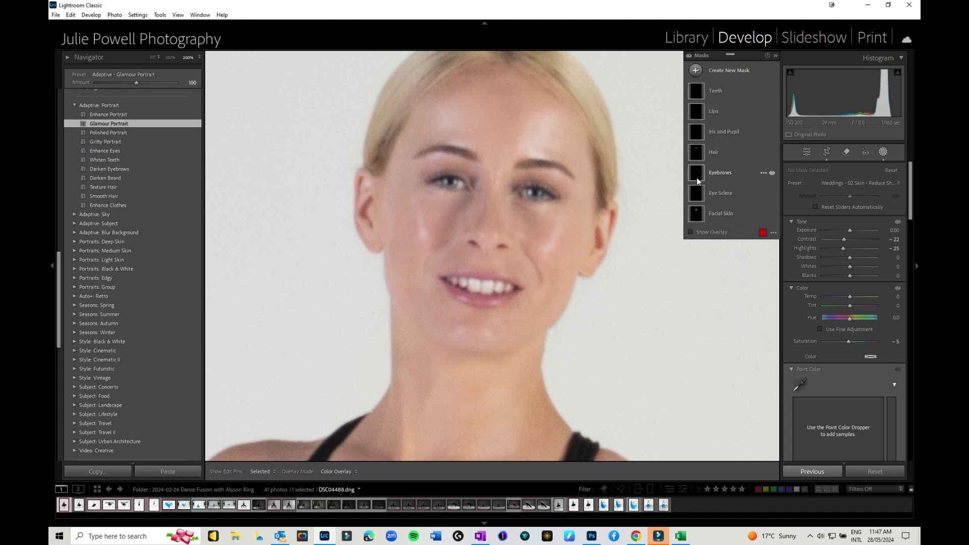
left_click(695, 211)
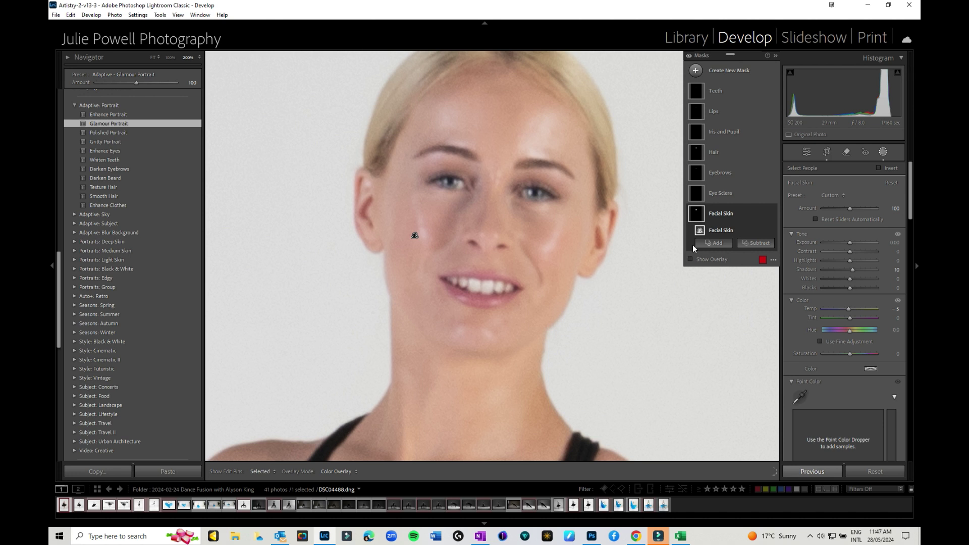
left_click(690, 259)
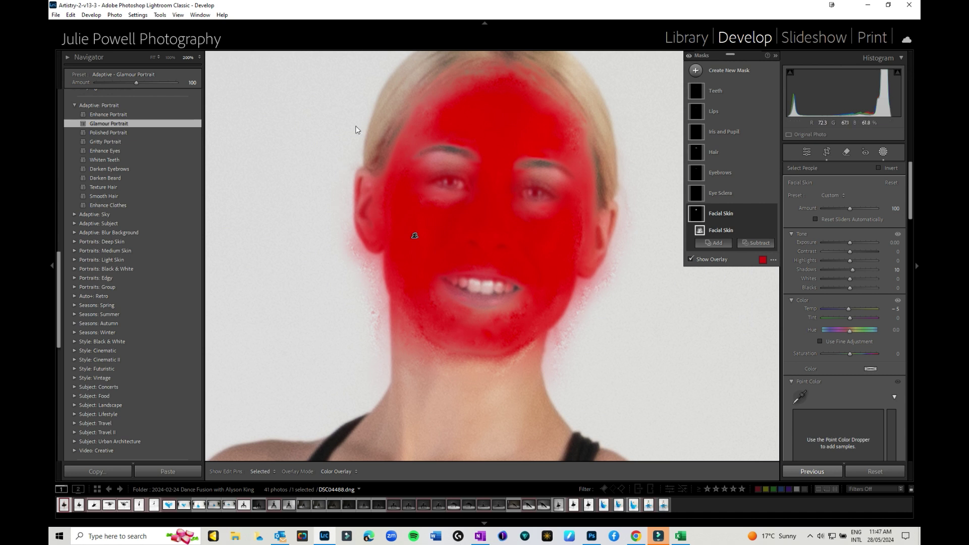
left_click(691, 260)
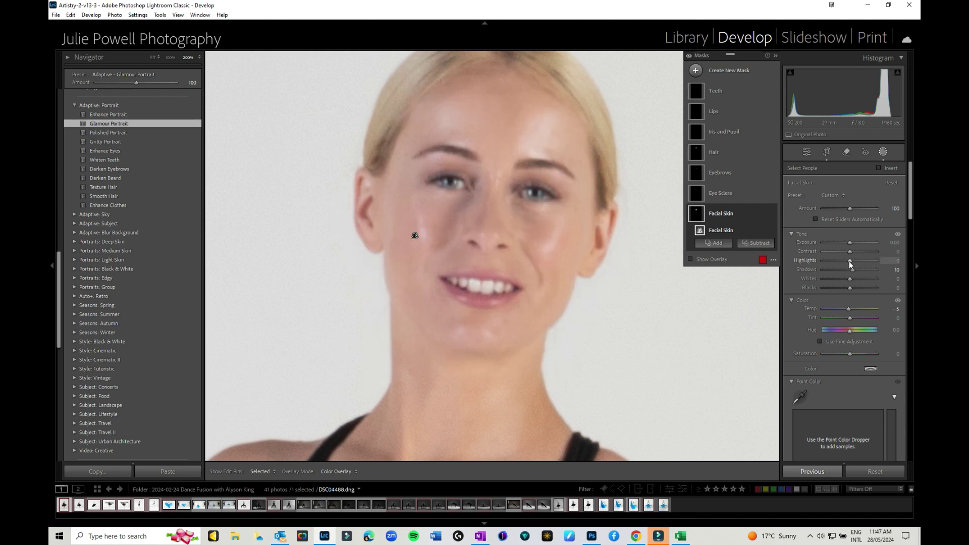
left_click_drag(849, 261, 841, 262)
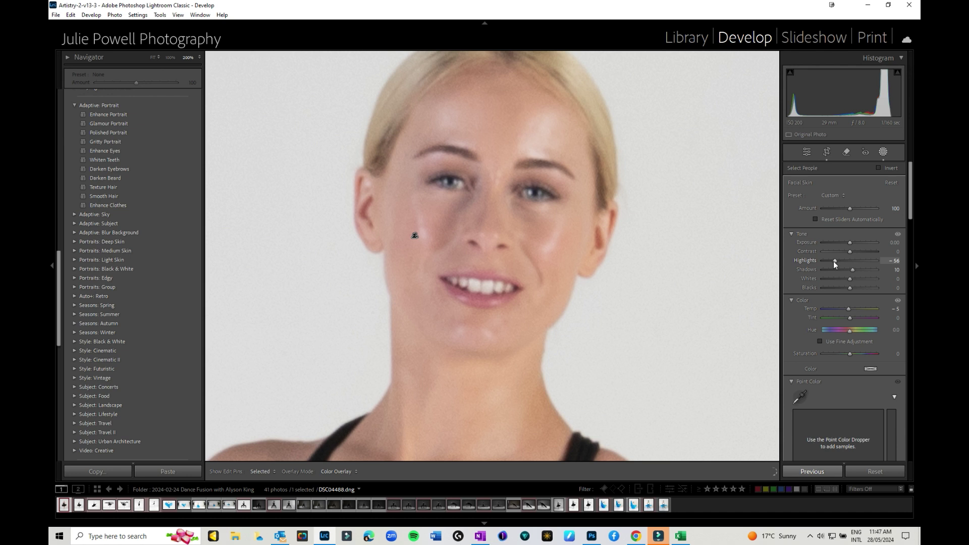
left_click_drag(834, 261, 814, 260)
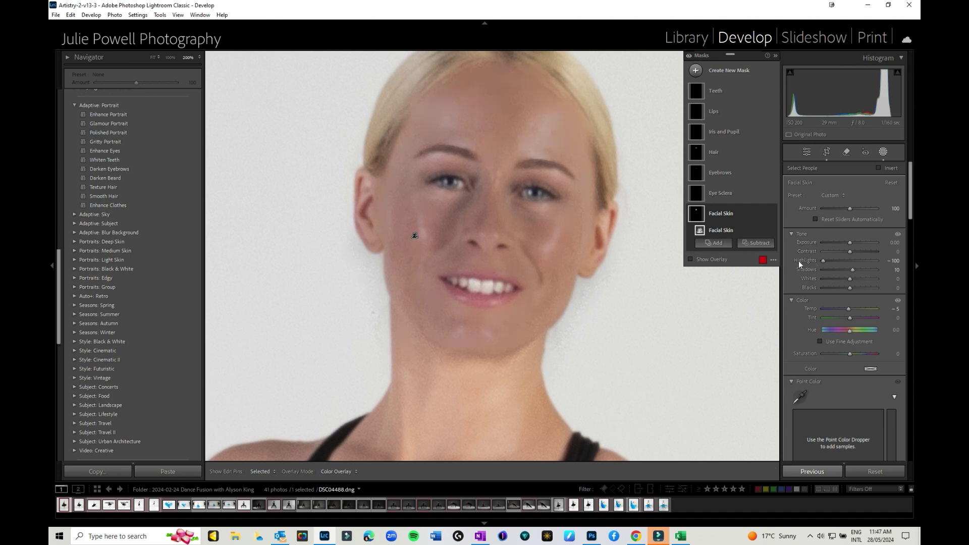
scroll(142, 366, "down", 10)
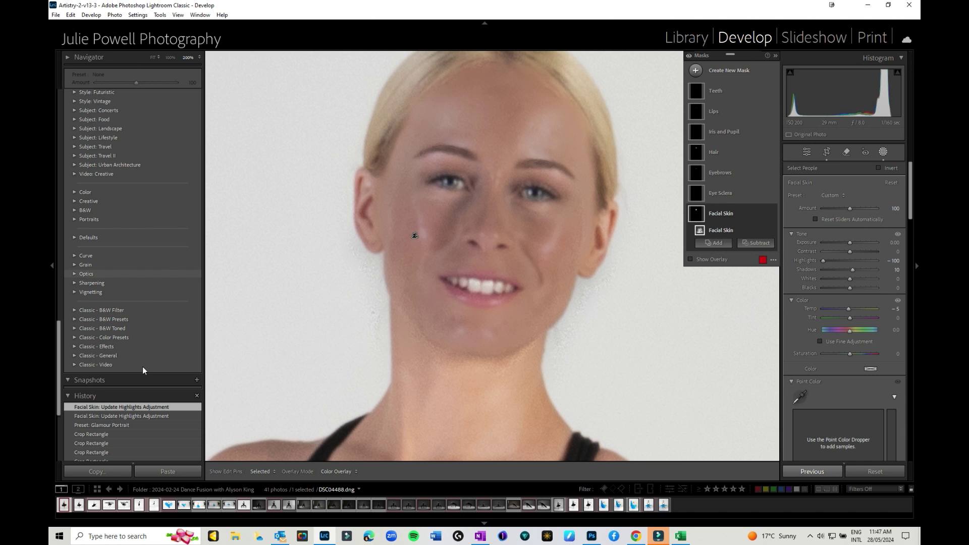
- Revert to Crop Rectangle, trial a cheek Brush mask at Contrast -8, then discard it
left_click(117, 344)
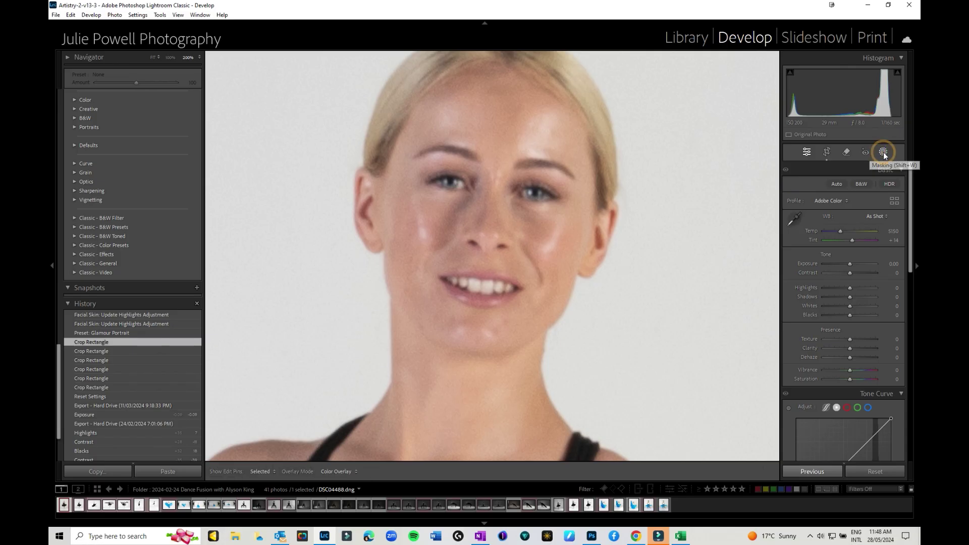
left_click(883, 152)
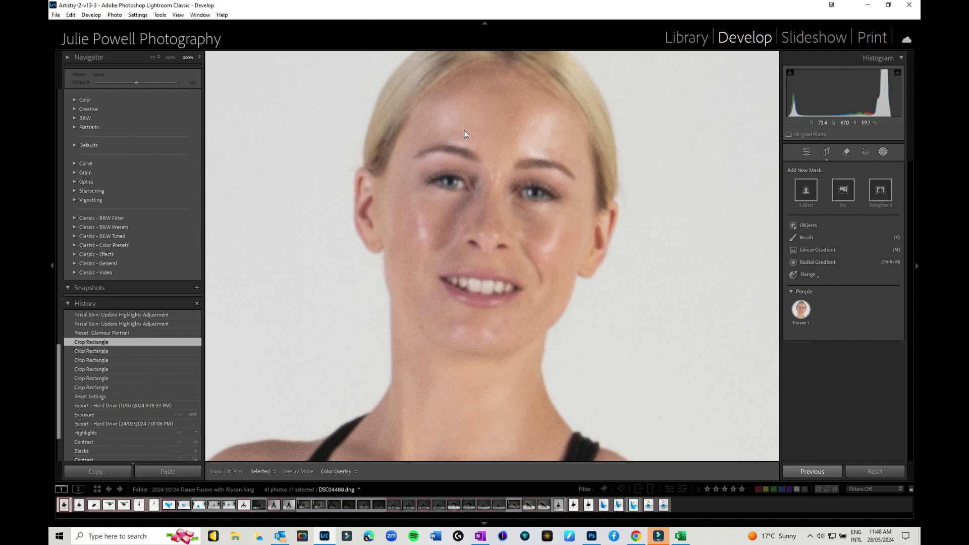
left_click(798, 236)
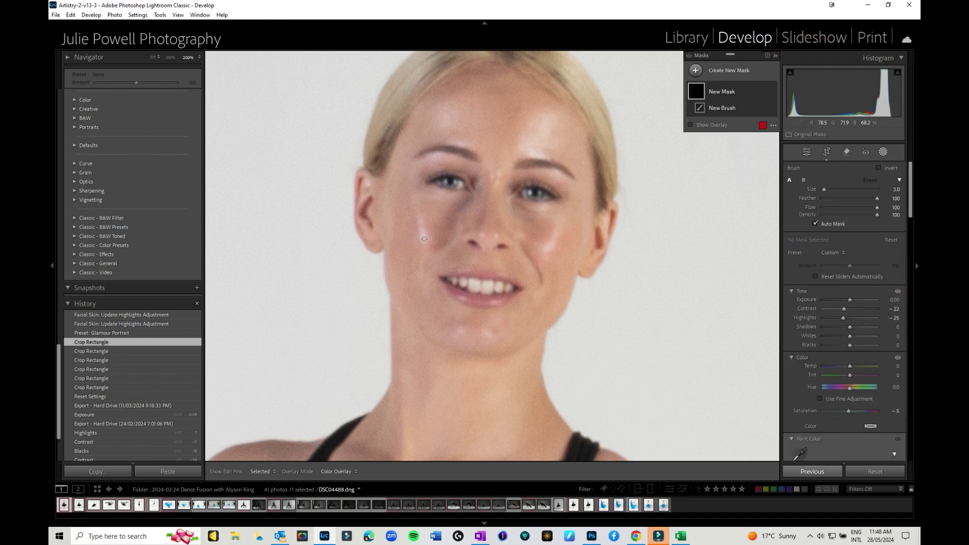
key("h")
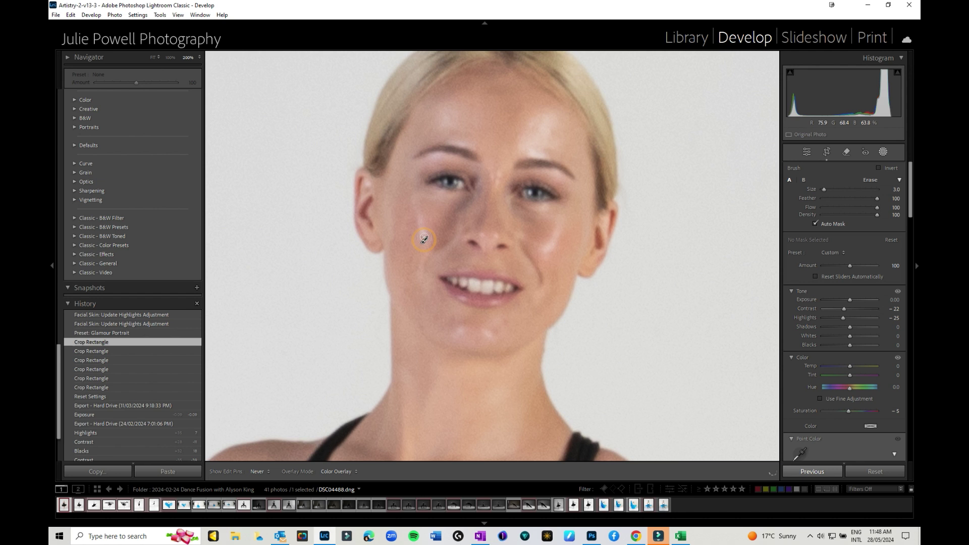
left_click_drag(421, 225, 411, 198)
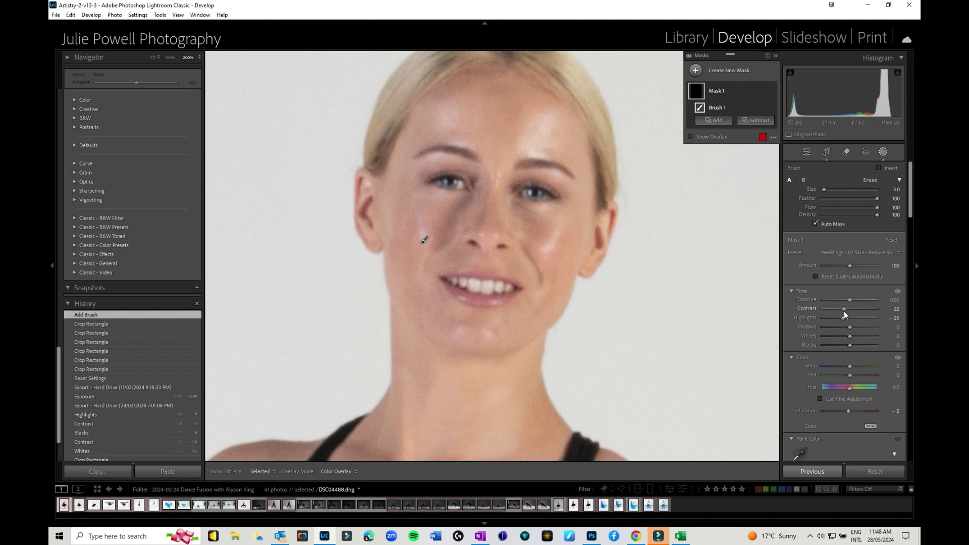
left_click_drag(844, 310, 848, 320)
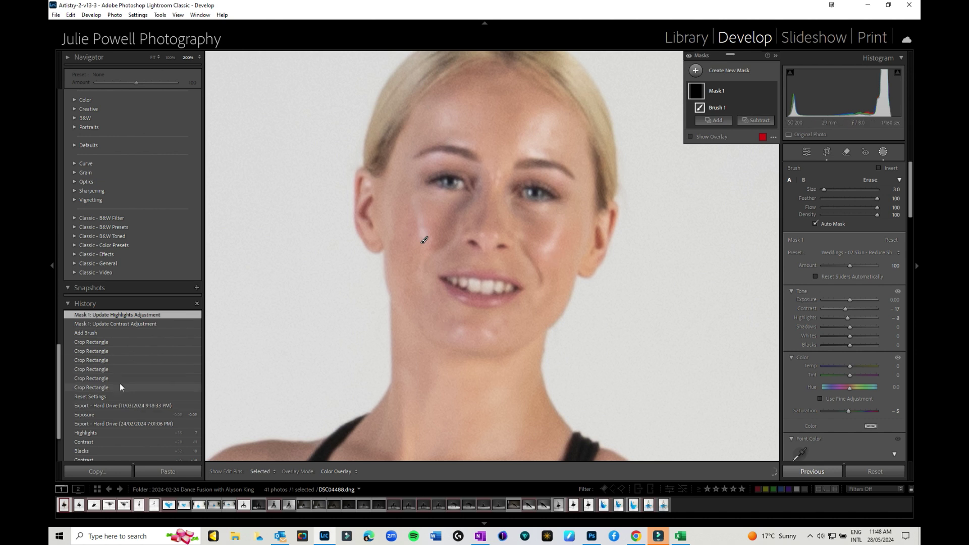
left_click(91, 342)
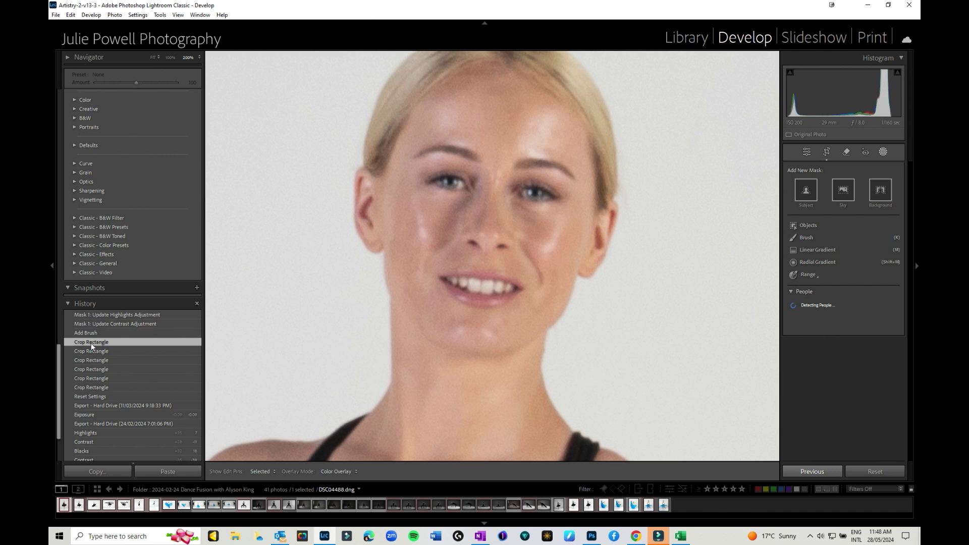
- Paint a Generative AI Remove stroke over the left cheek shine with a slightly smaller brush
left_click(885, 154)
left_click(885, 153)
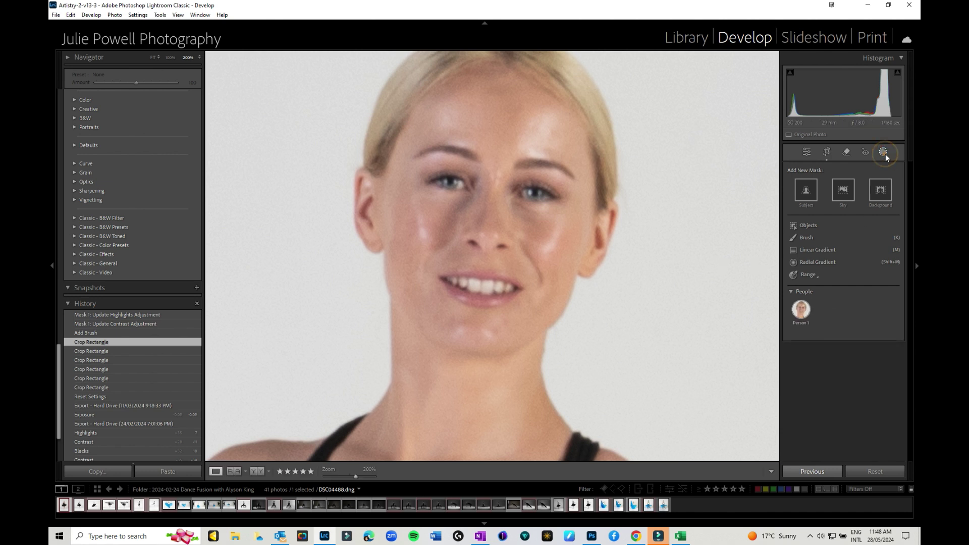
left_click(846, 153)
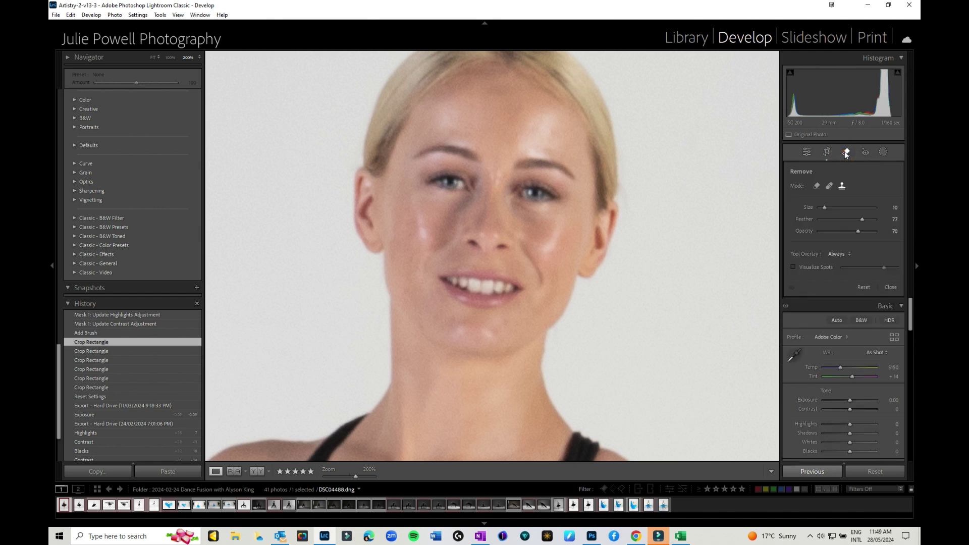
left_click(816, 187)
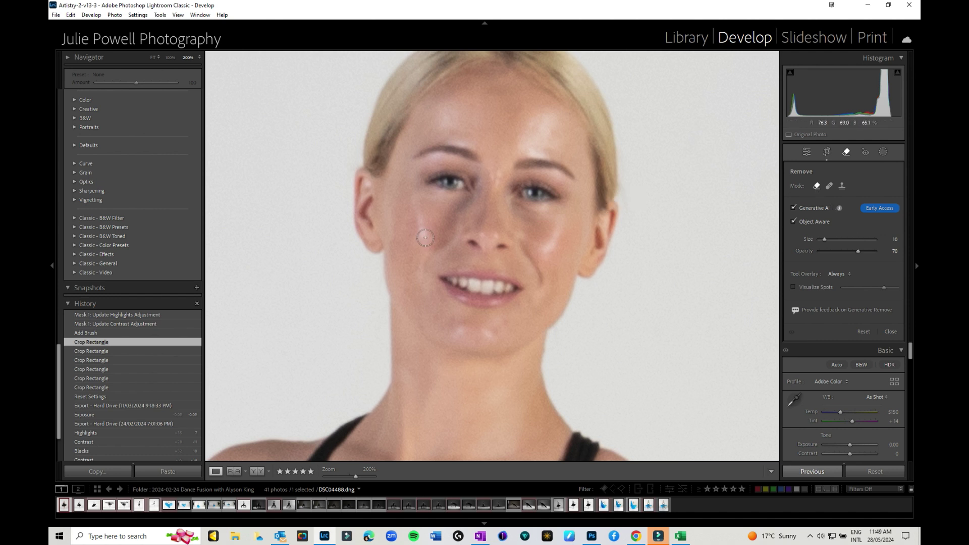
key("bracketleft")
left_click_drag(424, 240, 415, 203)
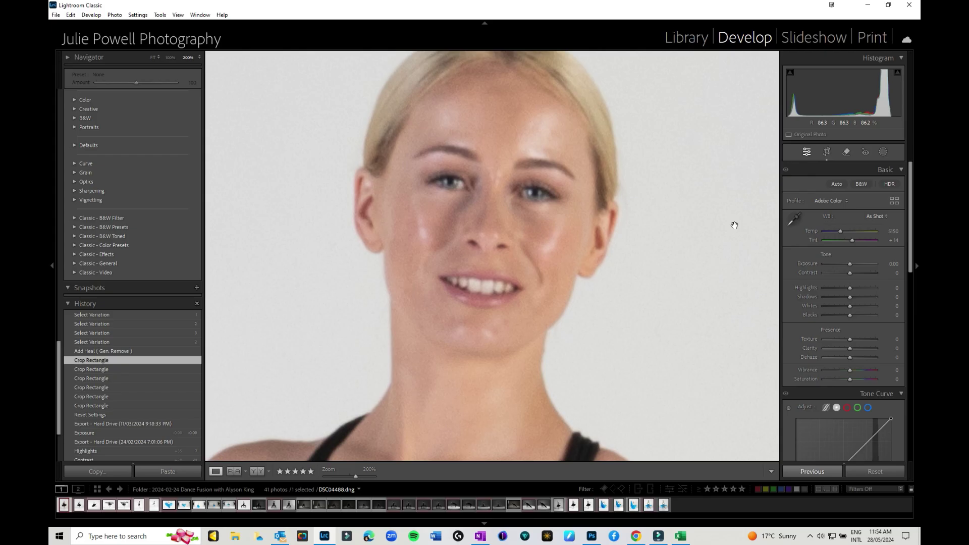
- Clone out the left cheek shine with a softer feather, sourced from clean skin at opacity 65
left_click(847, 152)
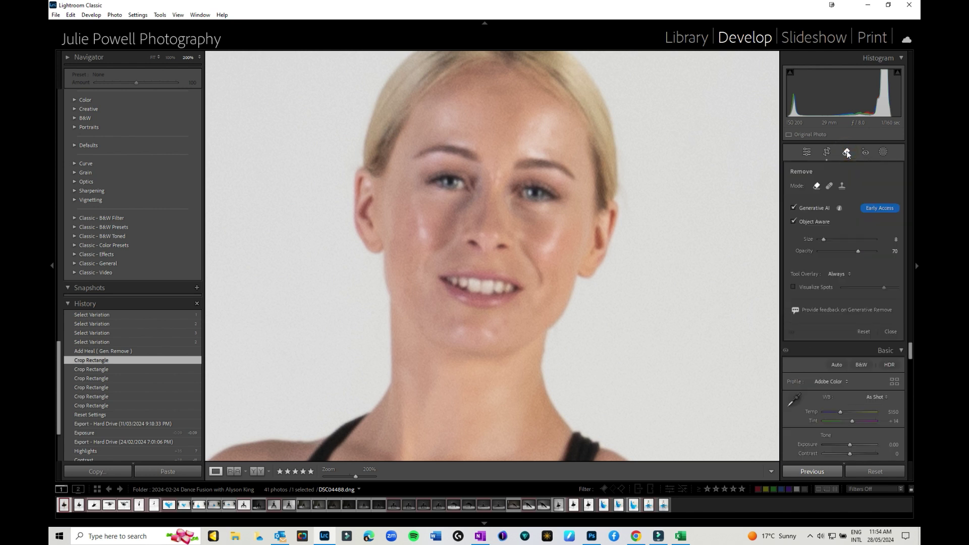
left_click(842, 186)
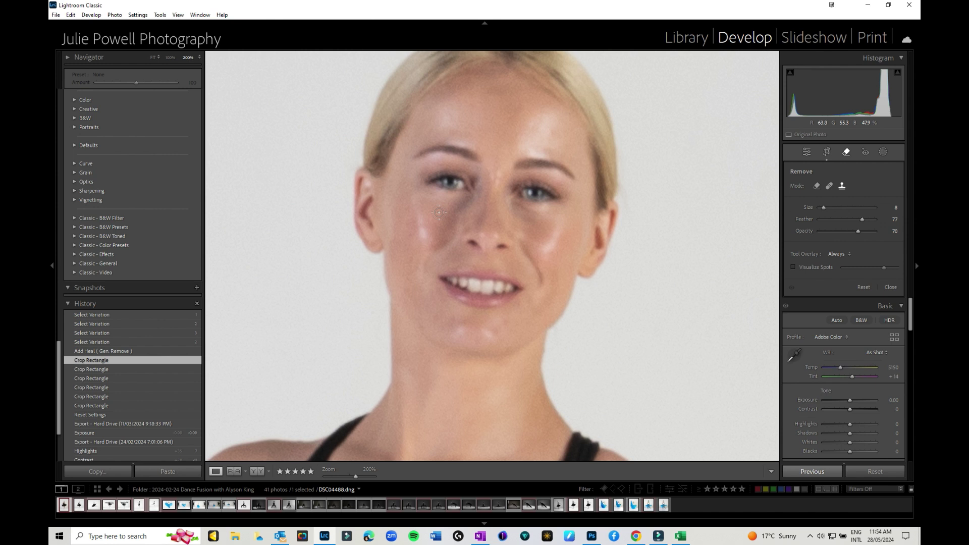
scroll(443, 216, "up", 2)
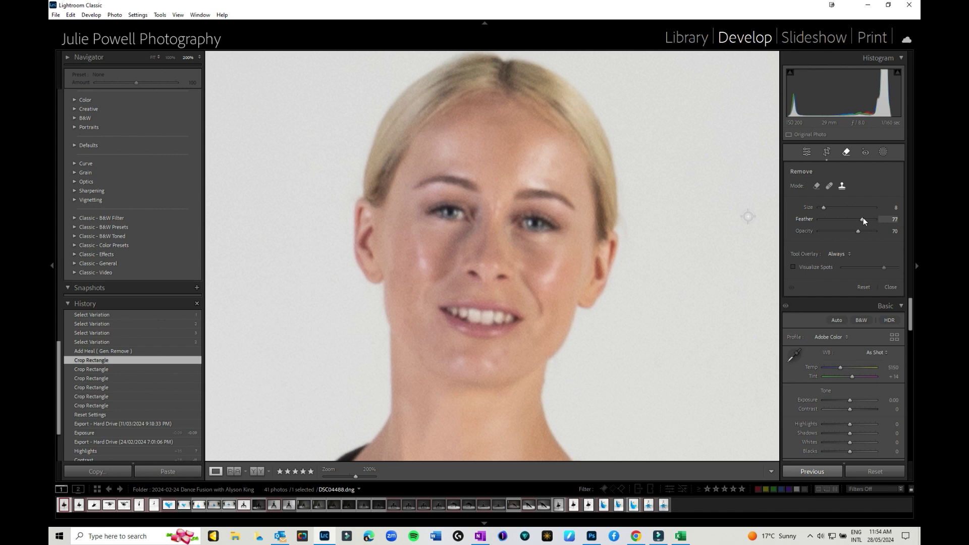
left_click_drag(864, 218, 866, 218)
left_click_drag(426, 271, 416, 239)
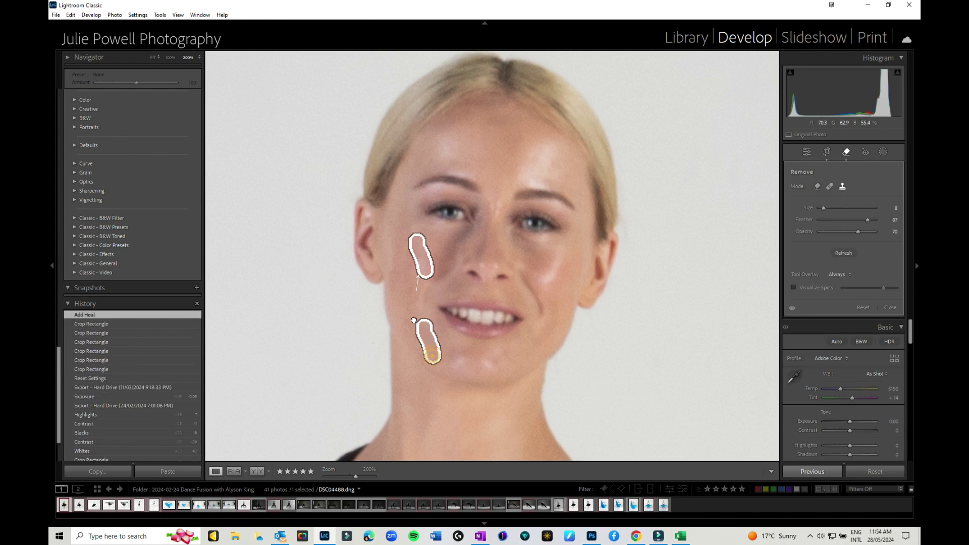
mouse_move(432, 355)
left_mouse_down()
mouse_move(404, 300)
mouse_move(409, 279)
left_mouse_up()
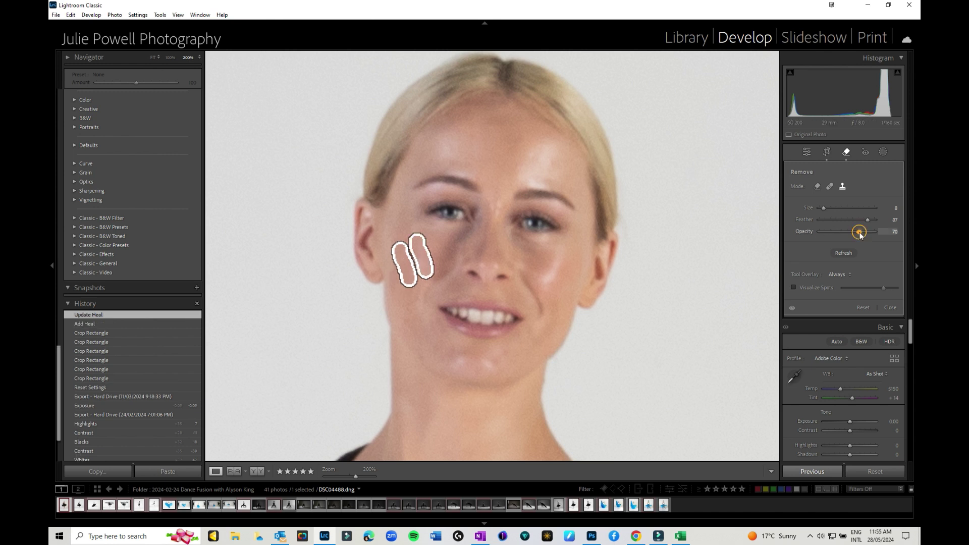
left_click(859, 232)
left_click_drag(856, 232, 856, 232)
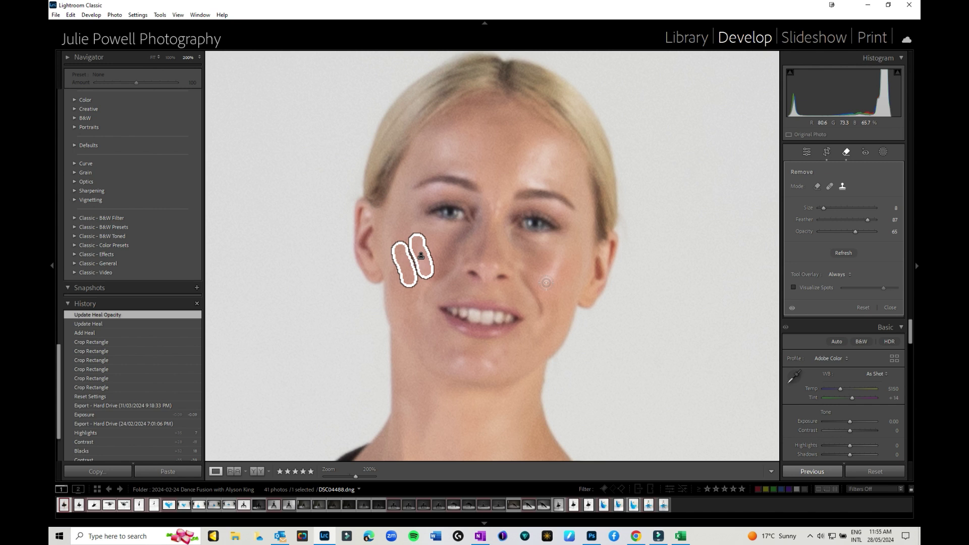
- Heal the right cheek shine at 63 opacity and add a nose-tip heal sampling forehead skin
mouse_move(543, 286)
left_mouse_down()
mouse_move(557, 259)
mouse_move(581, 253)
mouse_move(567, 285)
left_mouse_up()
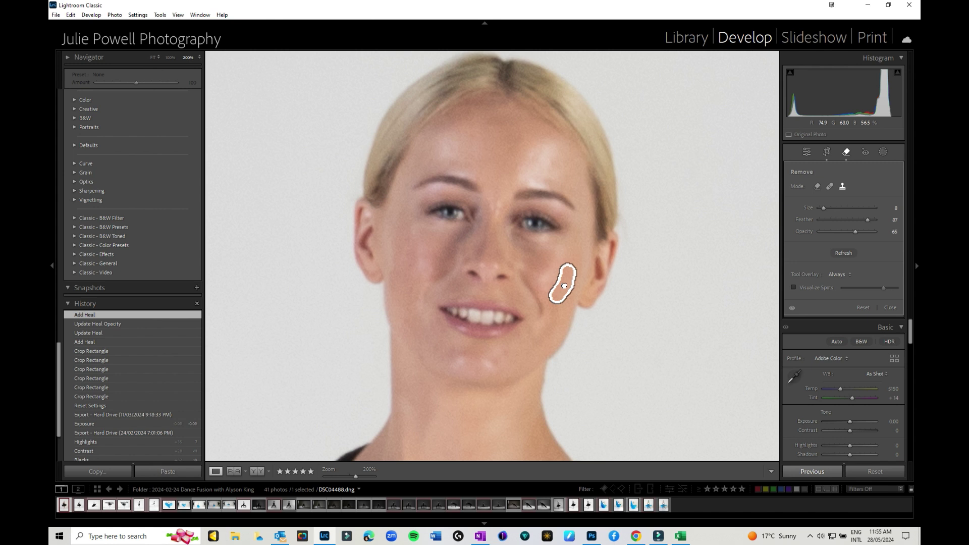
left_click_drag(568, 285, 553, 272)
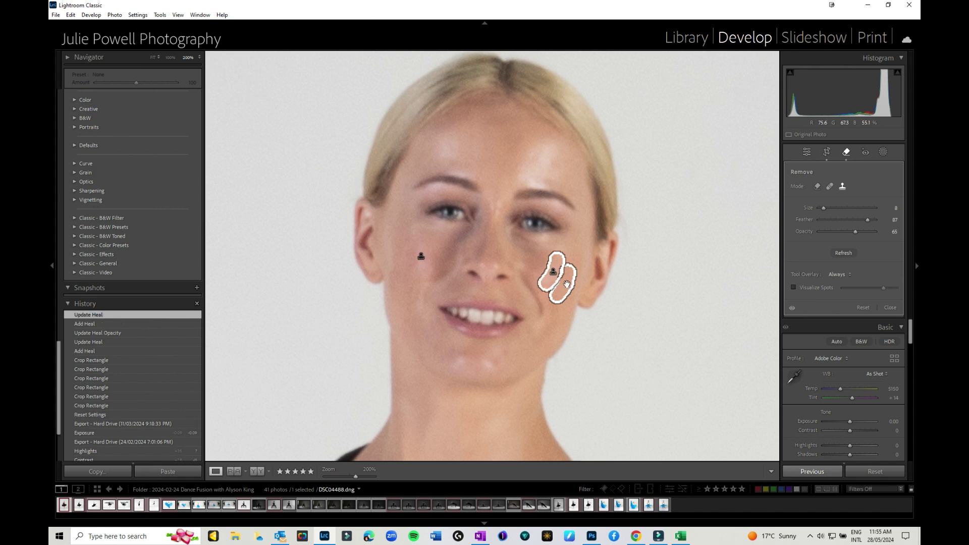
left_click(855, 233)
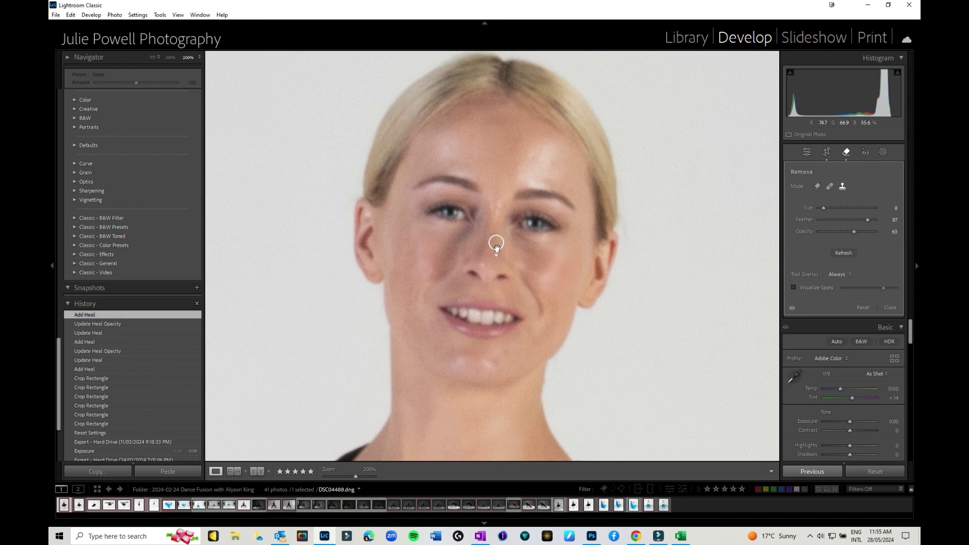
left_click(481, 264)
left_click_drag(519, 143, 512, 144)
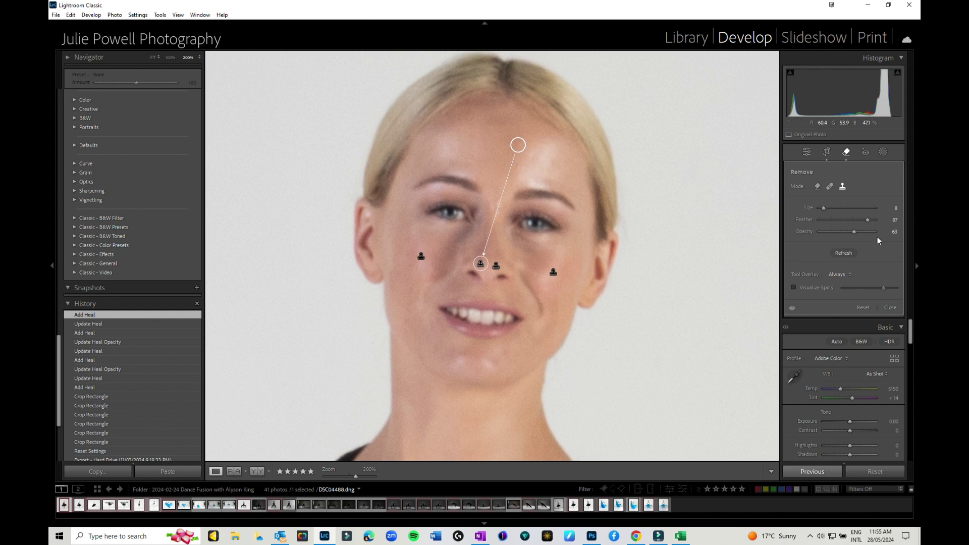
- Briefly preview Visualize Spots, then switch Tool Overlay to Never and back to Auto
left_click(794, 288)
left_click(793, 287)
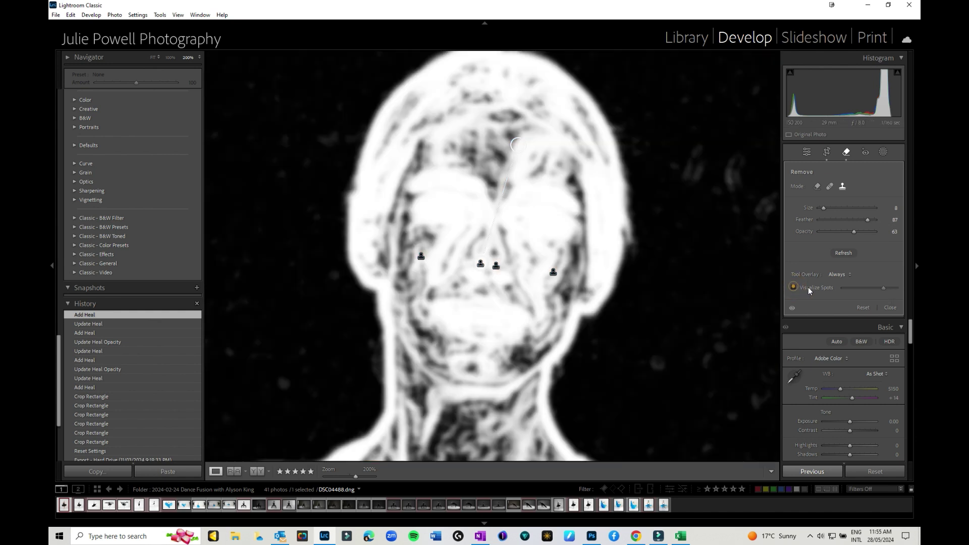
left_click(840, 274)
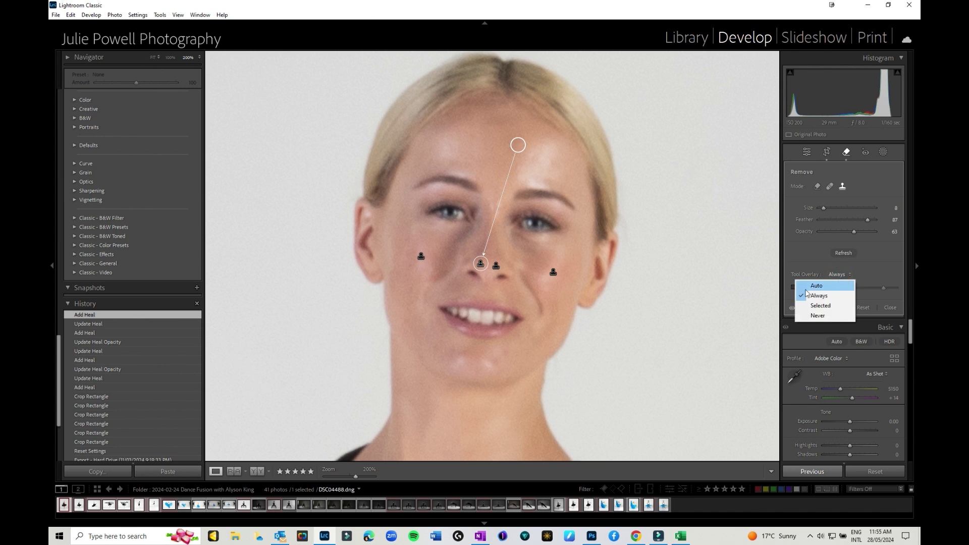
left_click(805, 316)
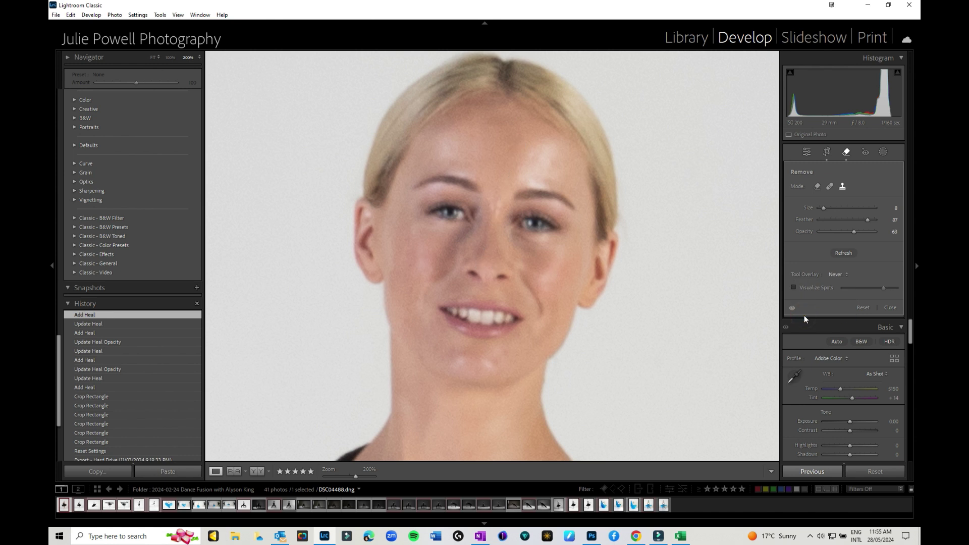
left_click(834, 274)
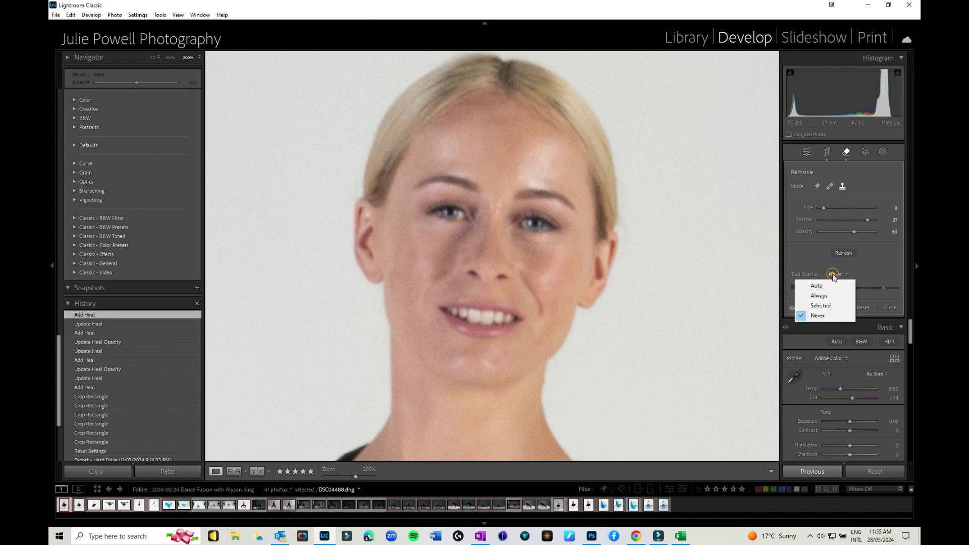
left_click(818, 286)
mouse_move(491, 198)
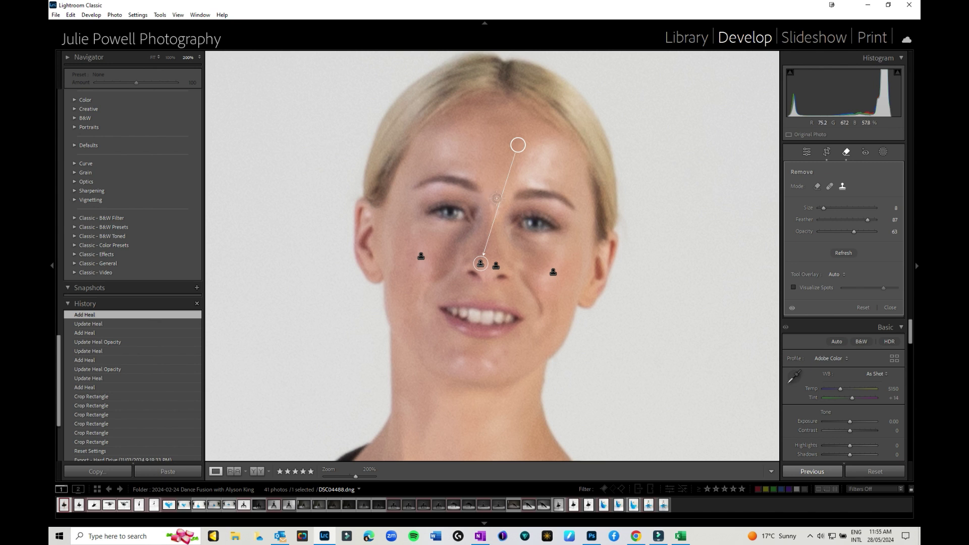
- Add a heal at the inner eye corner and a forehead heal at 55 opacity with a relocated source
left_click(497, 202)
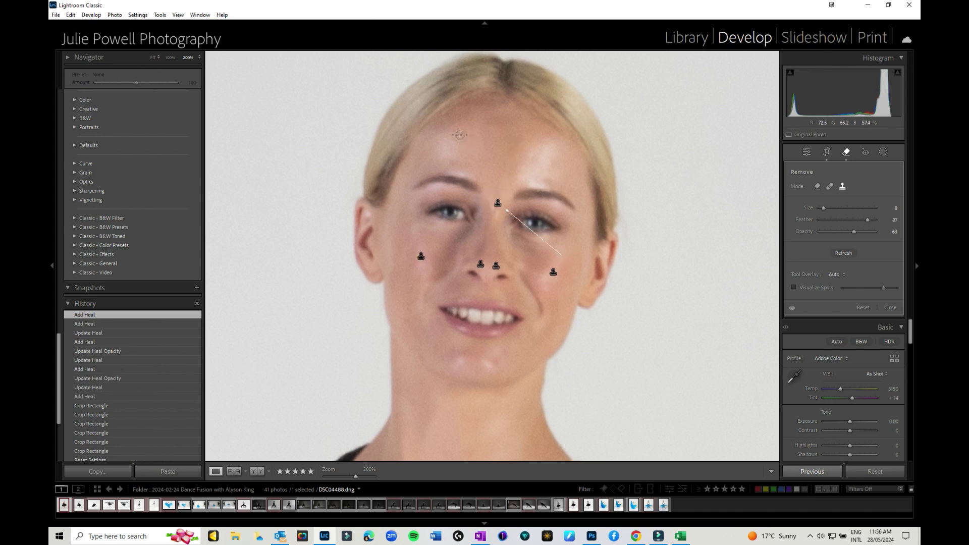
mouse_move(460, 135)
left_mouse_down()
mouse_move(445, 151)
mouse_move(469, 148)
left_mouse_up()
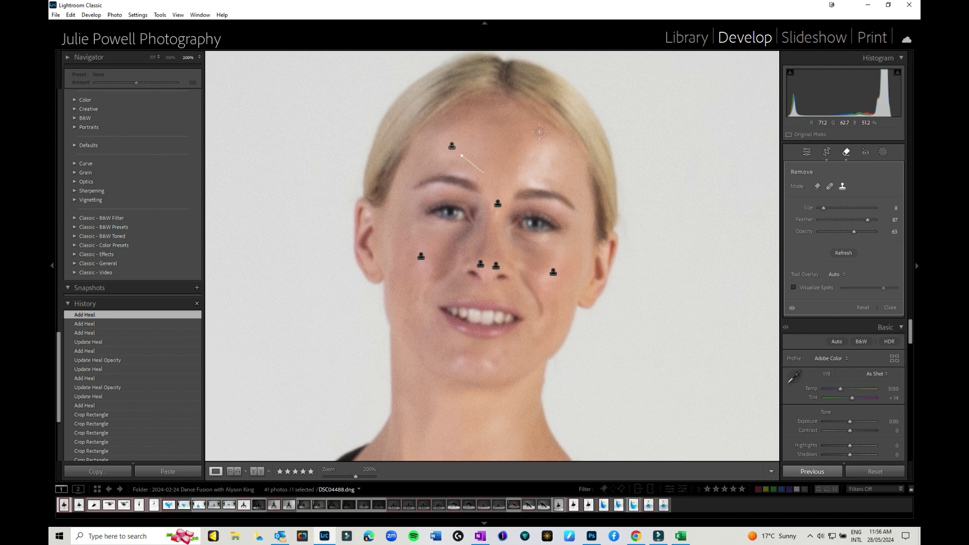
mouse_move(547, 136)
left_mouse_down()
mouse_move(558, 155)
mouse_move(535, 145)
mouse_move(551, 157)
mouse_move(528, 152)
mouse_move(578, 173)
left_mouse_up()
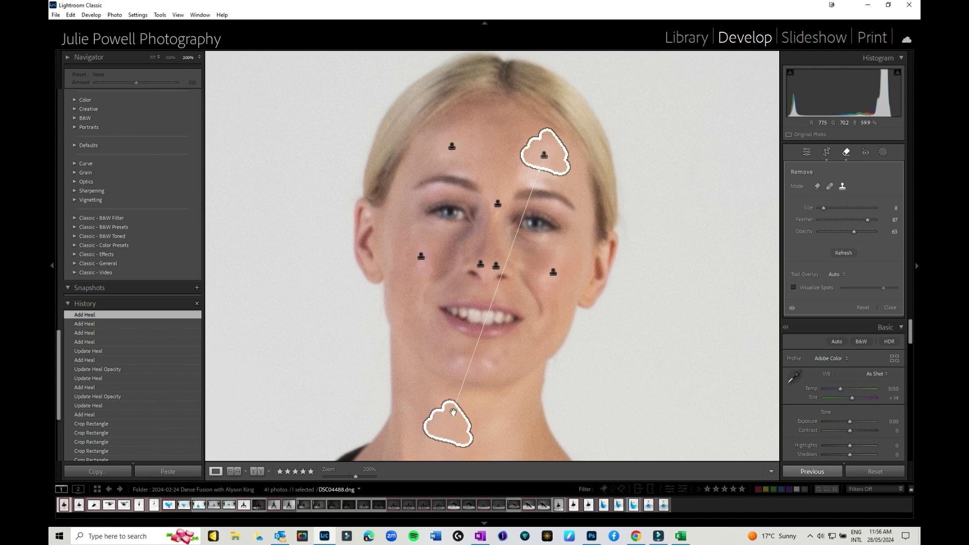
mouse_move(452, 414)
left_mouse_down()
mouse_move(478, 162)
mouse_move(519, 132)
left_mouse_up()
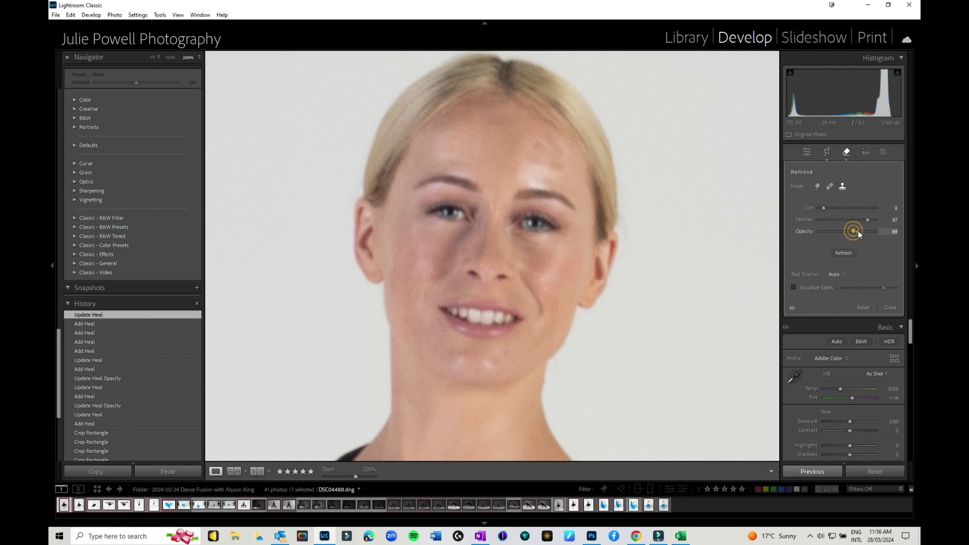
left_click_drag(859, 231, 841, 232)
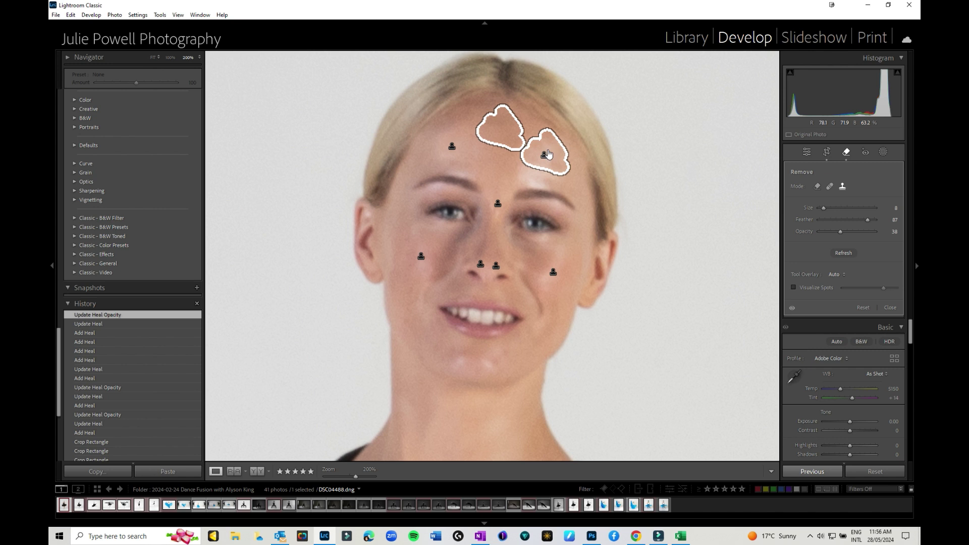
- Delete that forehead heal and repaint a larger size-13 heal over the forehead shine
key("Delete")
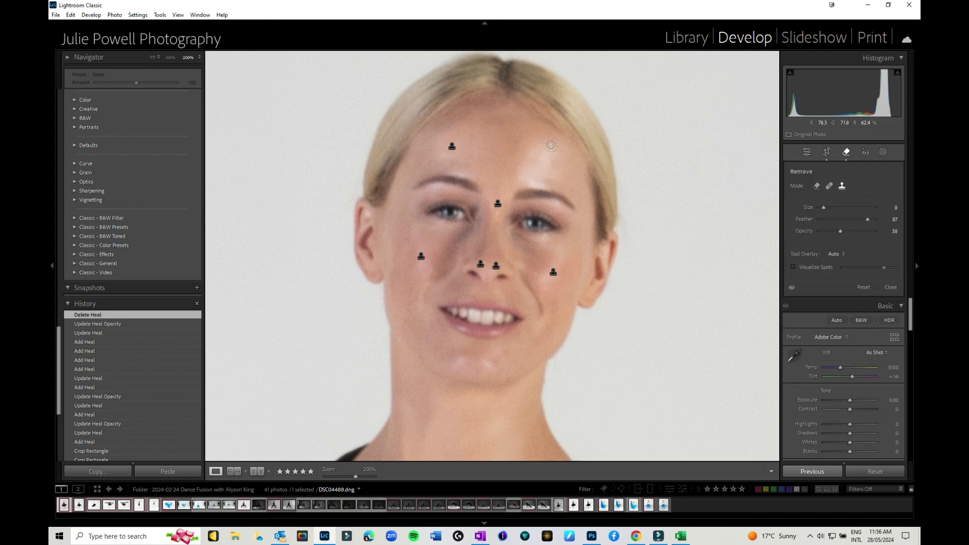
scroll(541, 138, "up", 3)
mouse_move(541, 139)
left_mouse_down()
mouse_move(544, 152)
mouse_move(531, 149)
mouse_move(517, 164)
mouse_move(547, 163)
left_mouse_up()
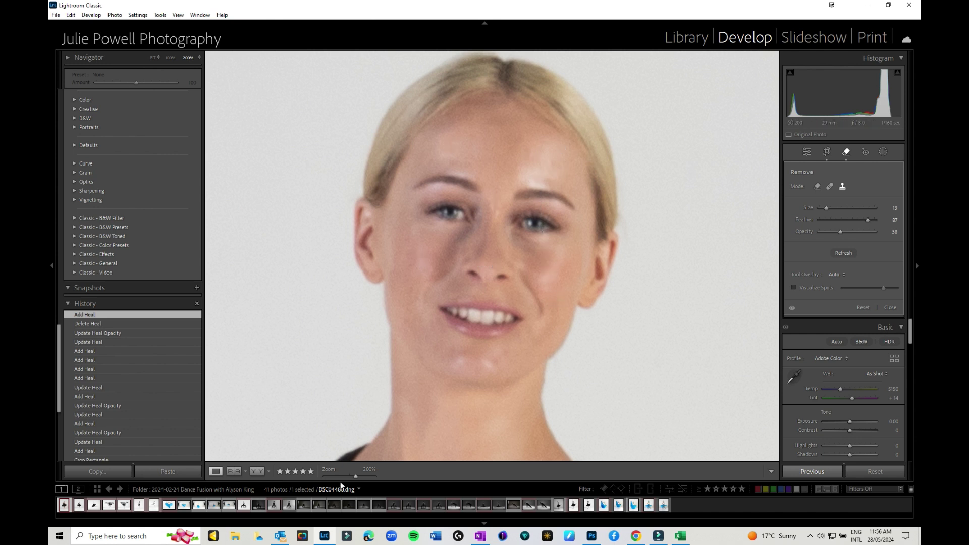
- Switch to the side-by-side Before/After view and set Tool Overlay to Never
left_click(257, 471)
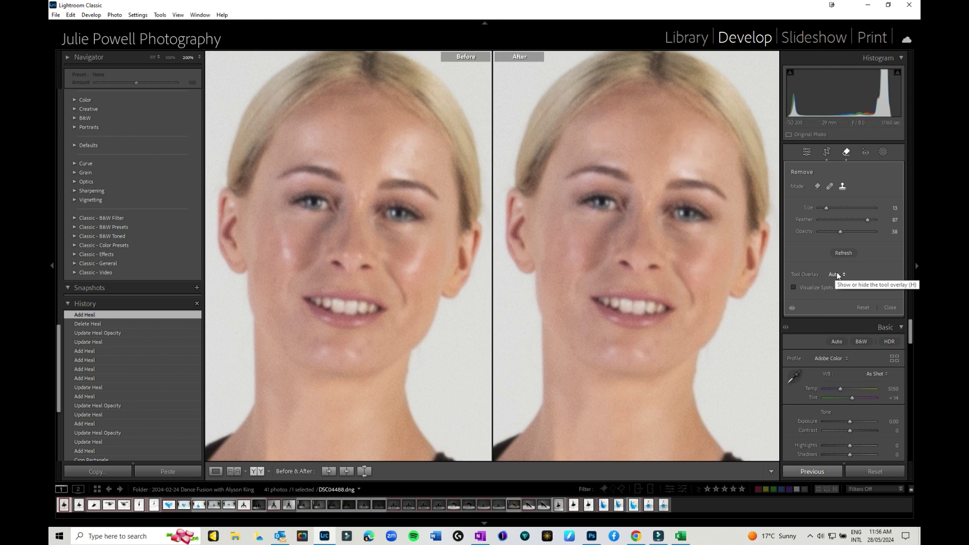
left_click(835, 275)
left_click(823, 314)
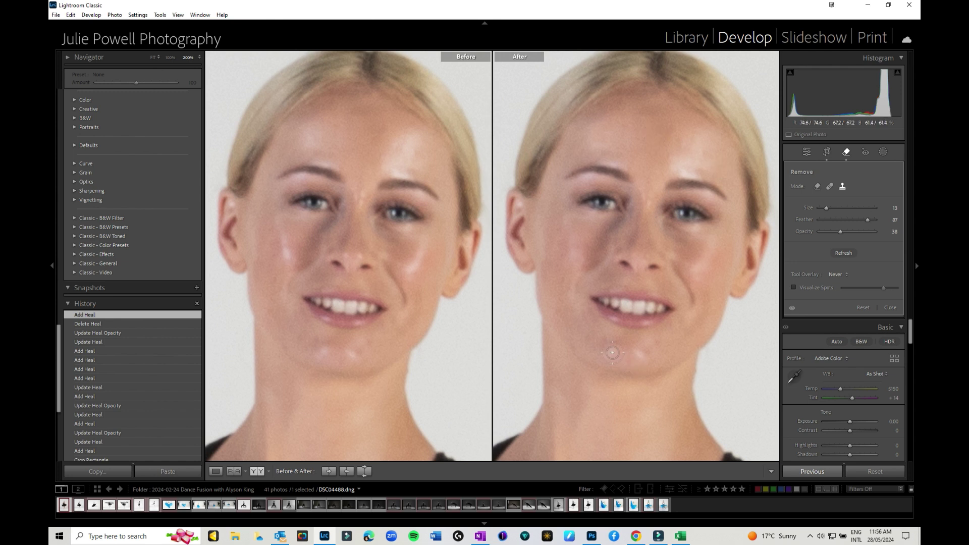
- Add five heal spots: three on the chin, one above the left brow, one between the eyes
left_click(645, 373)
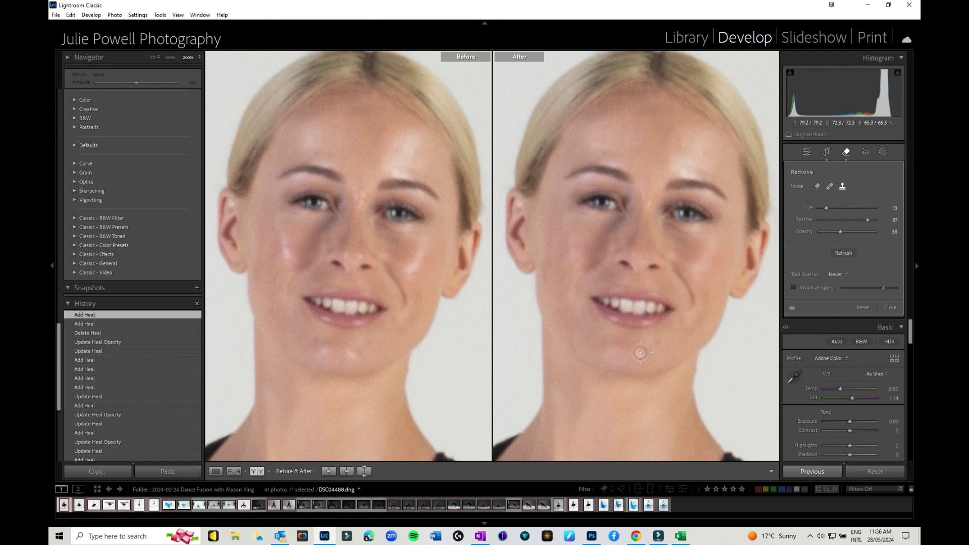
left_click(640, 353)
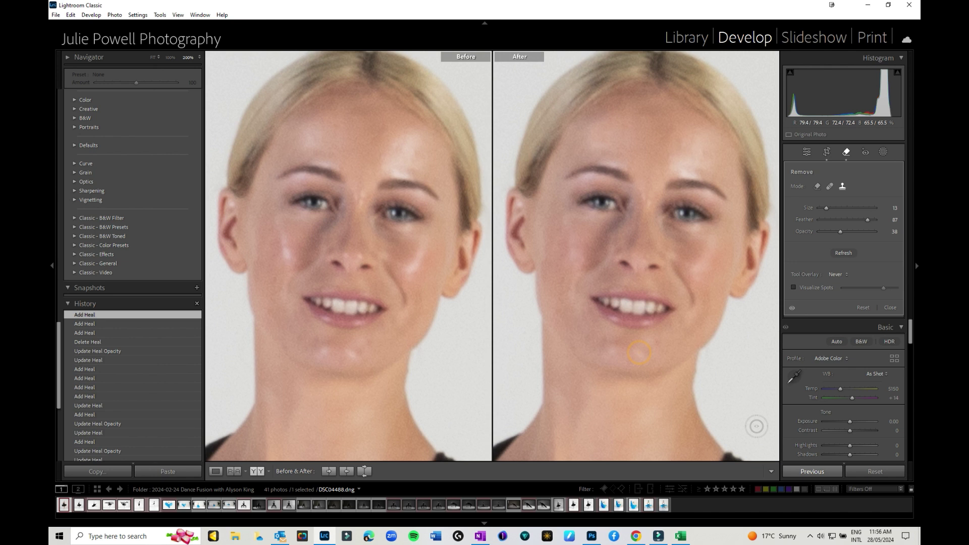
left_click(707, 365)
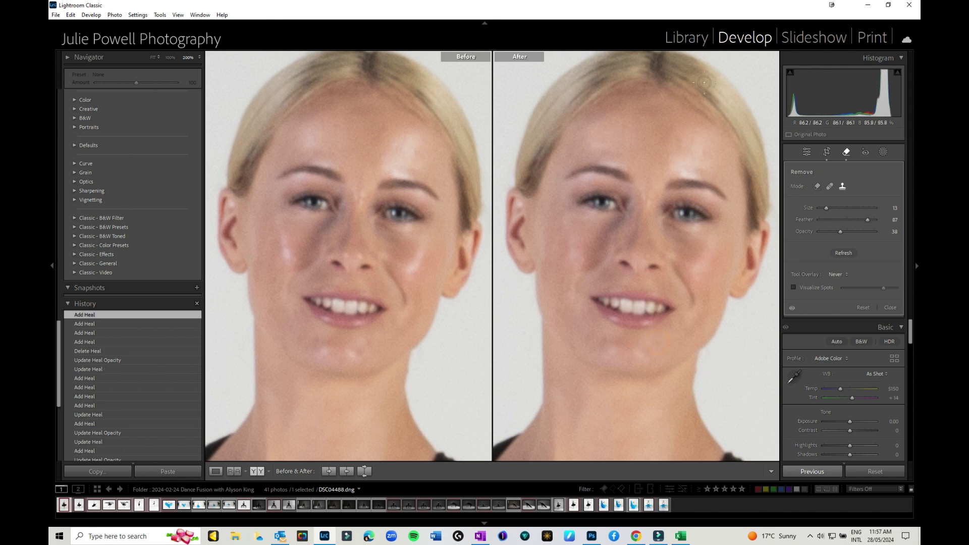
left_click(587, 178)
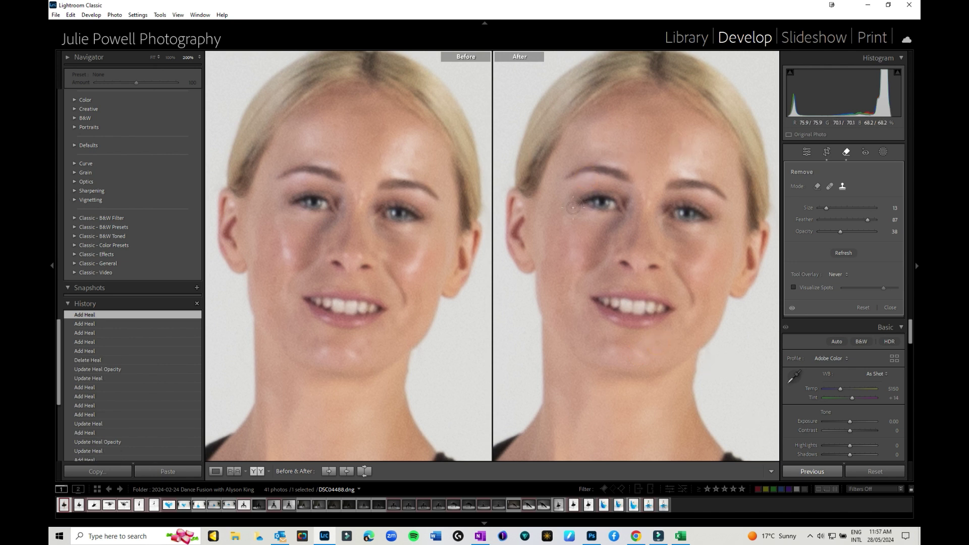
left_click(641, 196)
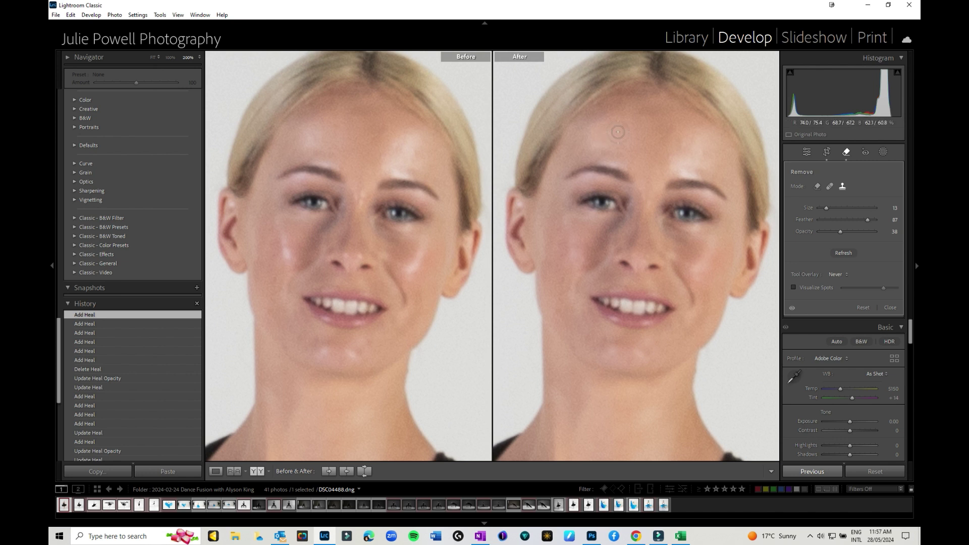
- Set Tool Overlay back to Auto, delete the forehead heal, and paint two size-15 forehead heals
left_click(844, 276)
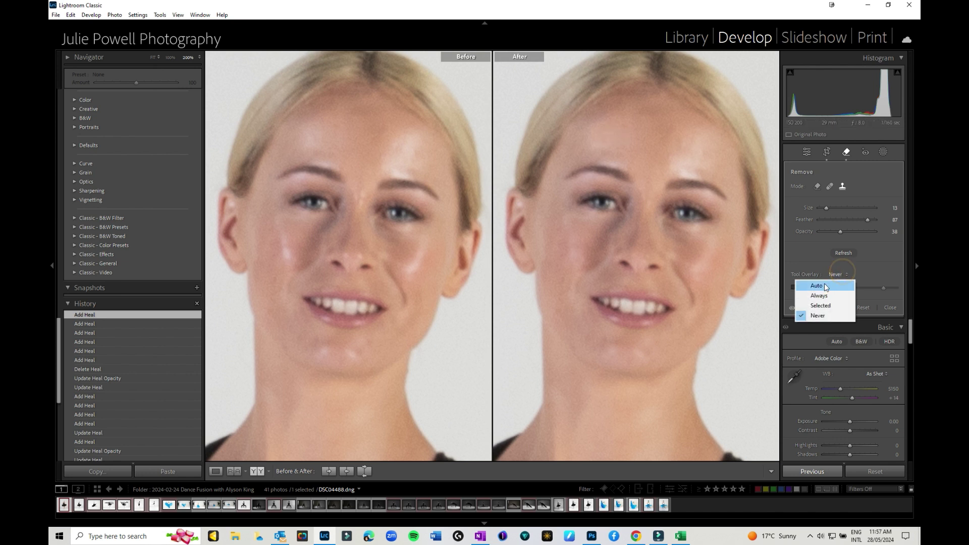
left_click(826, 282)
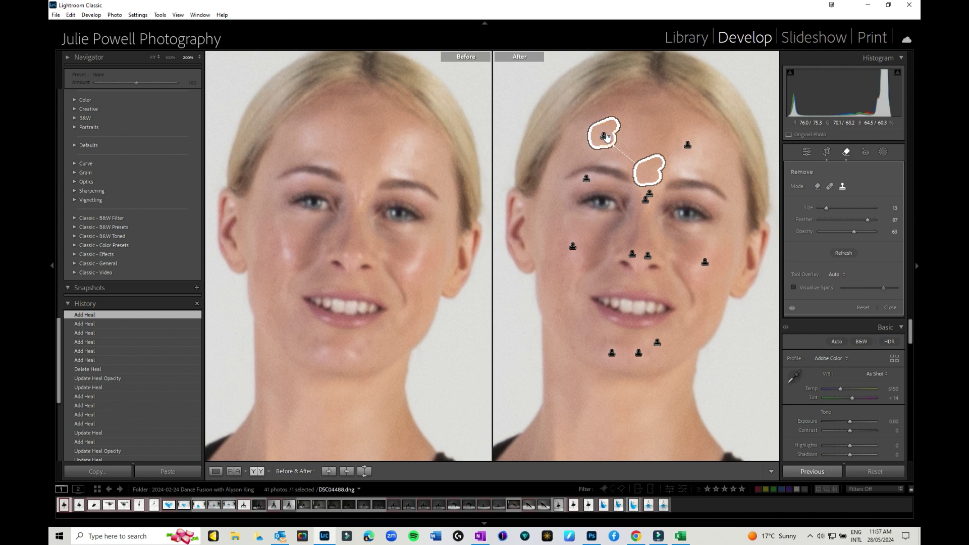
key("Delete")
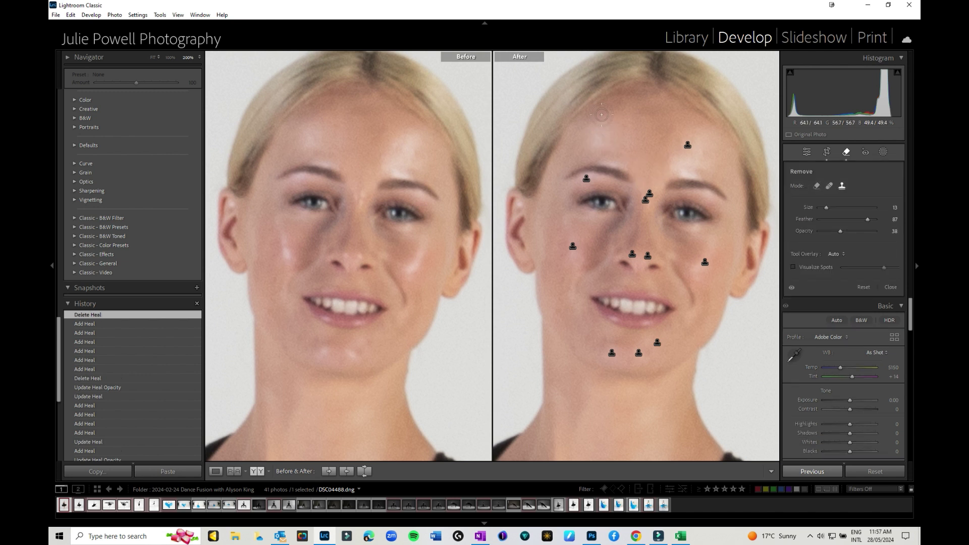
scroll(606, 129, "up", 2)
mouse_move(606, 128)
left_mouse_down()
mouse_move(588, 121)
mouse_move(600, 152)
mouse_move(626, 128)
mouse_move(629, 144)
left_mouse_up()
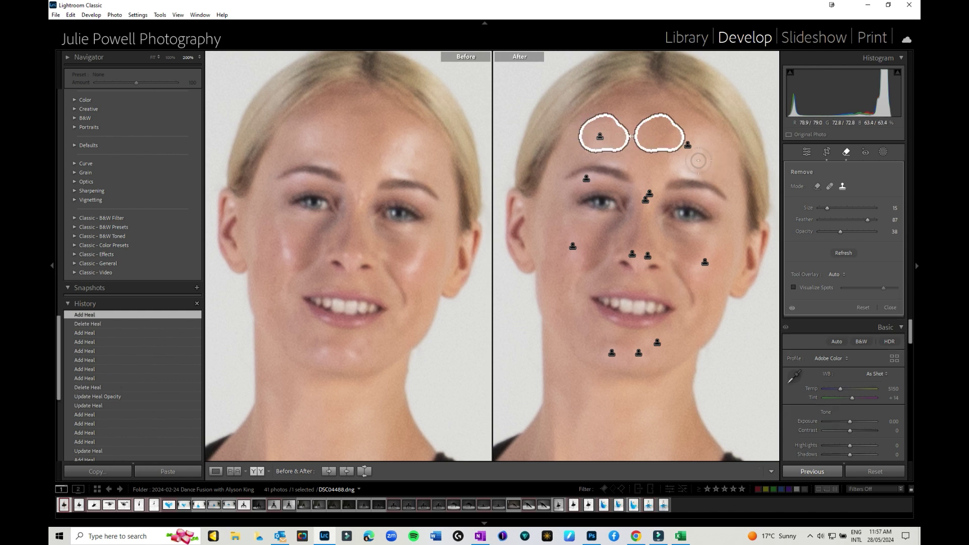
left_click_drag(666, 163, 706, 164)
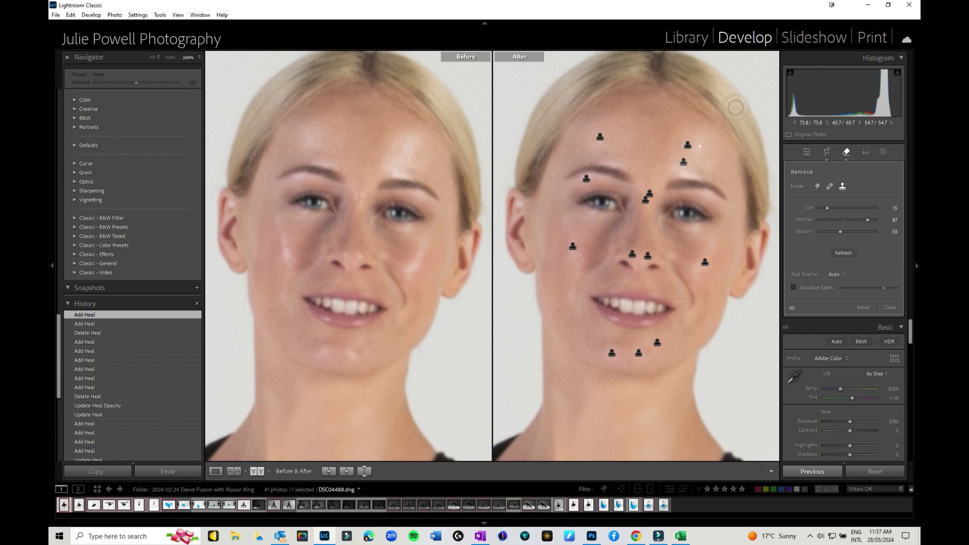